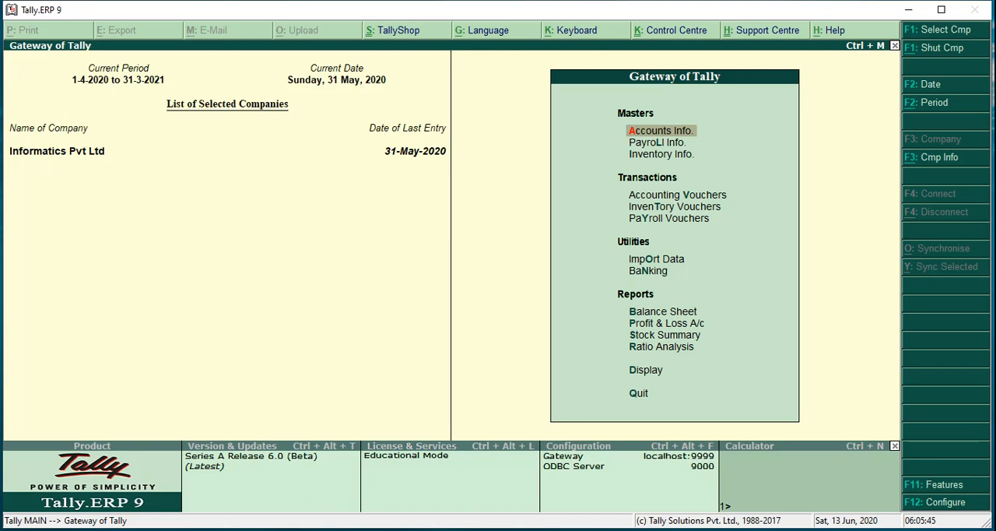
# Examine the company's Accounting Features and return to the Gateway of Tally without changing anything
pyautogui.press('F11')
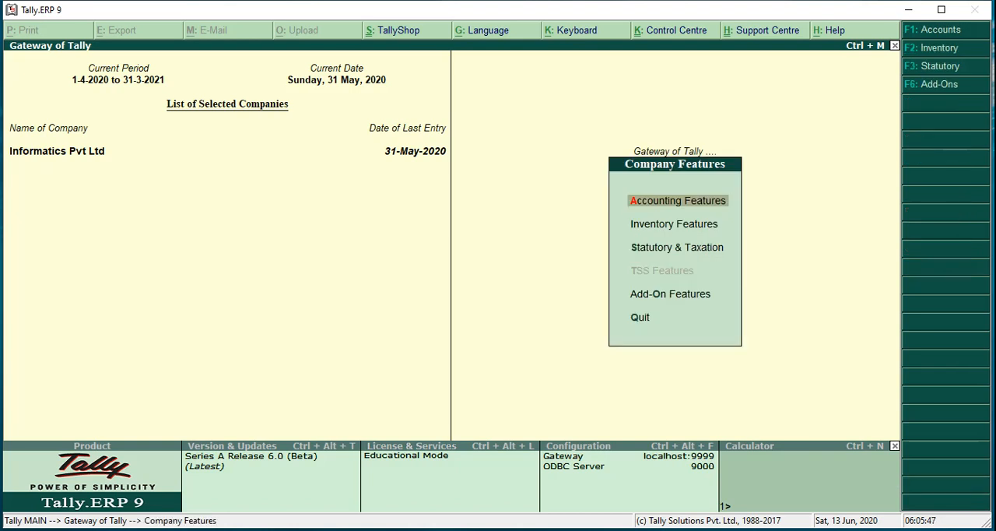
pyautogui.press('Return')
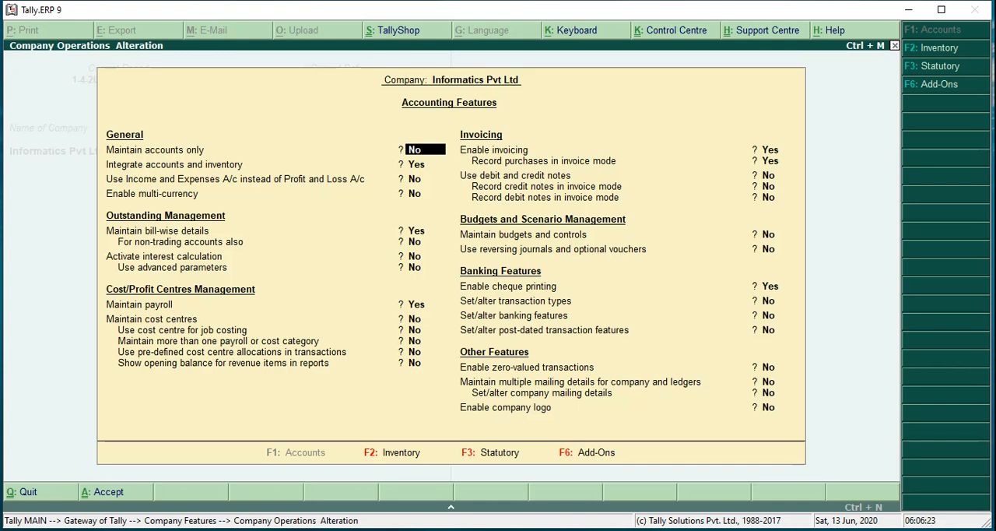
pyautogui.press('Escape')
pyautogui.press('Return')
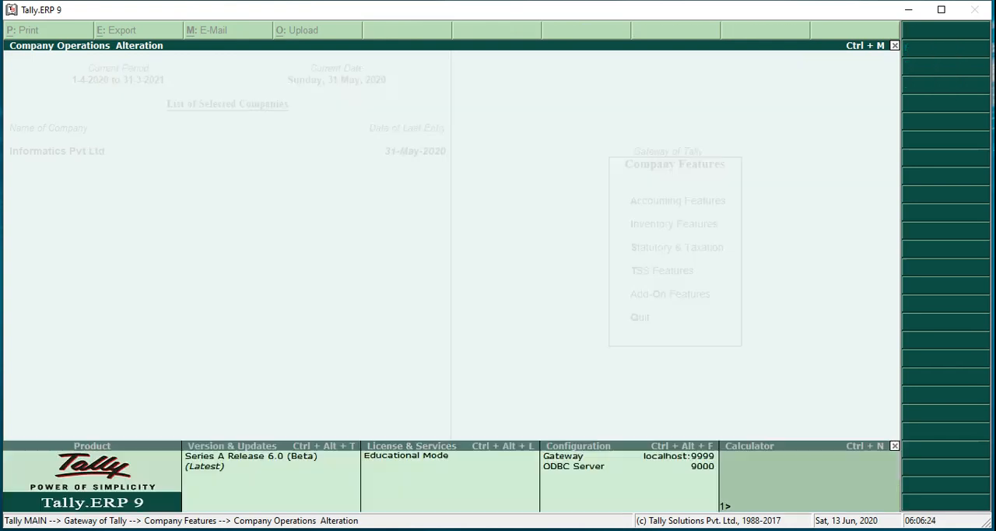
pyautogui.press('Escape')
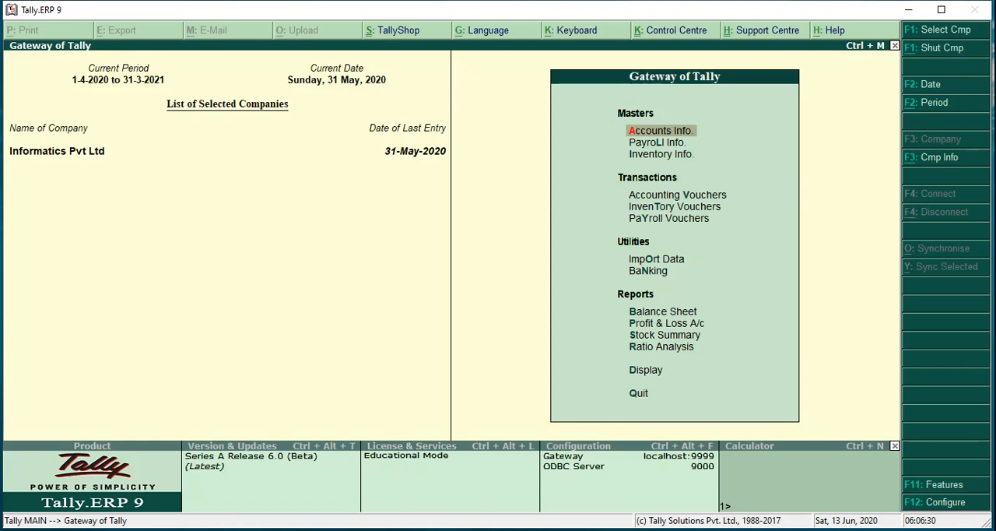
# Look through the Masters and Transactions entries of the Gateway of Tally, noting the inventory-related options
pyautogui.press('Down')
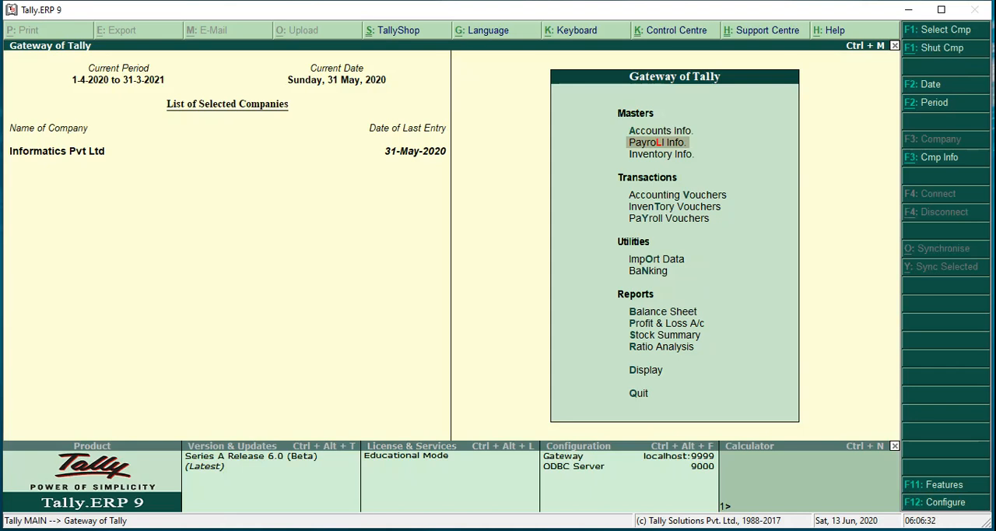
pyautogui.press('Down')
pyautogui.press('Down')
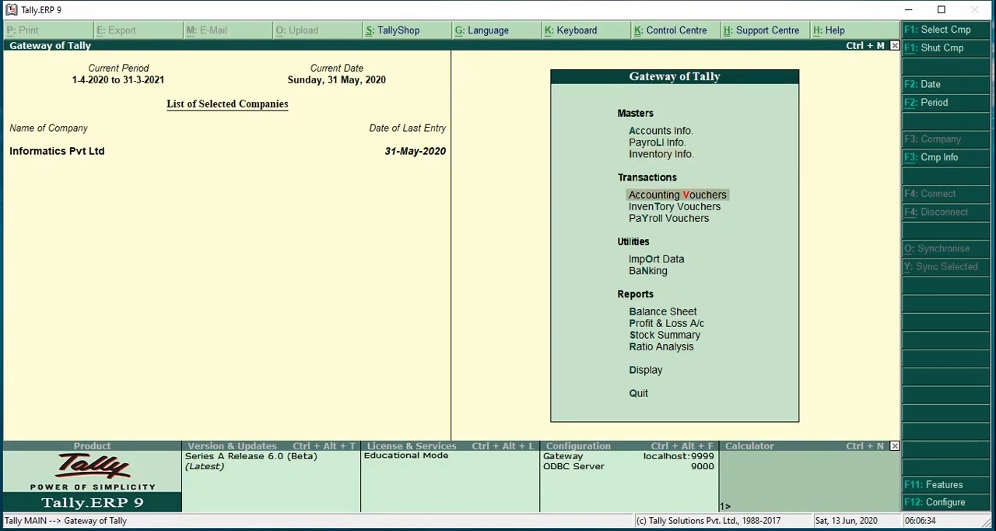
pyautogui.press('Down')
pyautogui.press('Down')
pyautogui.press('Up')
pyautogui.press('Up')
pyautogui.press('Up')
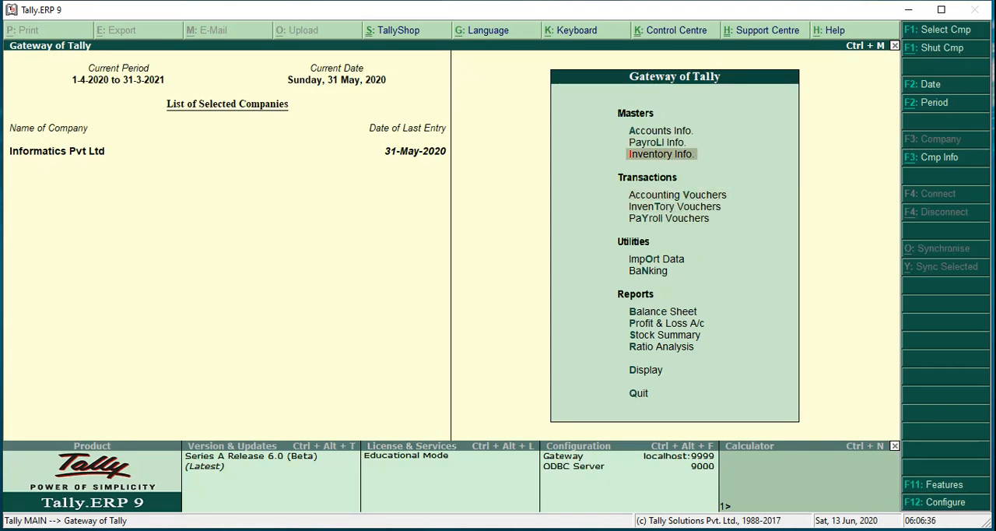
pyautogui.press('Up')
pyautogui.press('Up')
pyautogui.press('Down')
pyautogui.press('Down')
pyautogui.press('Down')
pyautogui.press('Down')
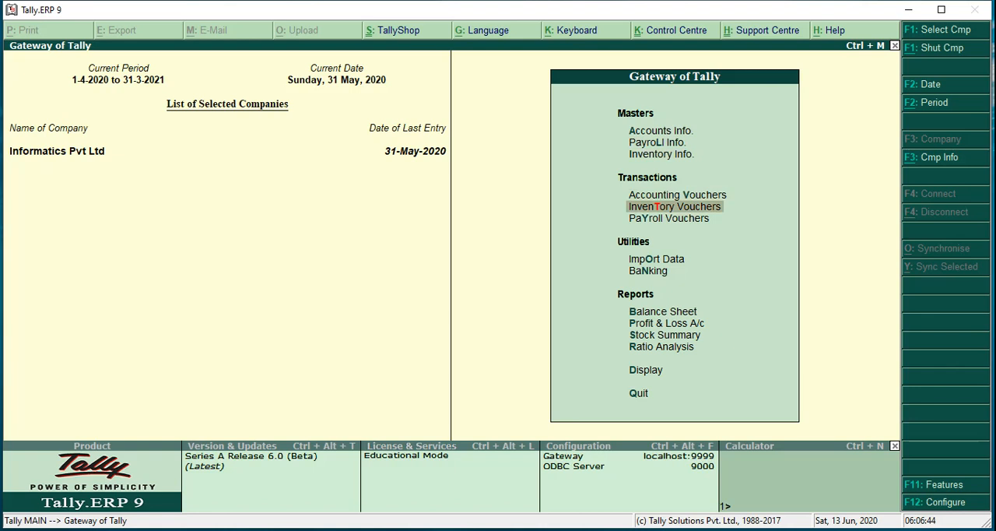
# Set Maintain accounts only to Yes in the company's Accounting Features, accept, and return to the Gateway of Tally
pyautogui.press('F11')
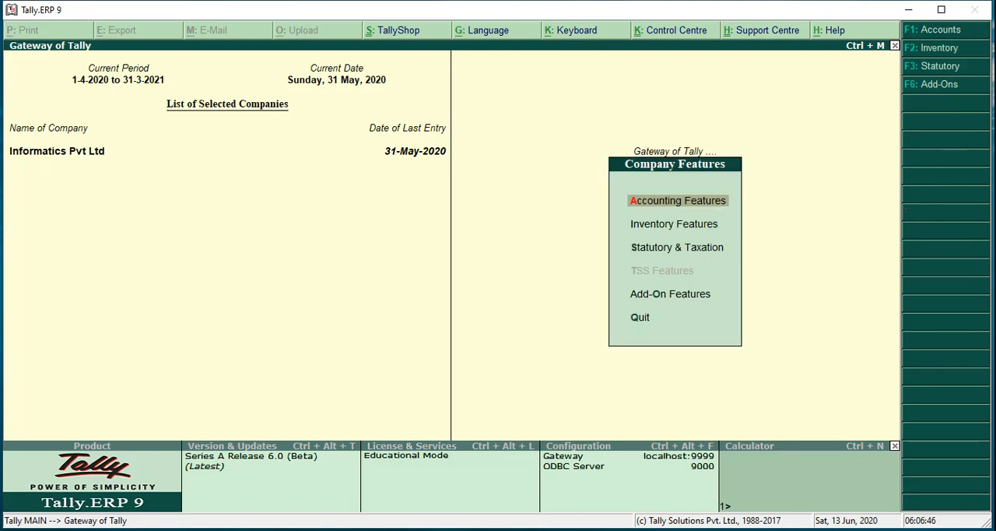
pyautogui.press('Return')
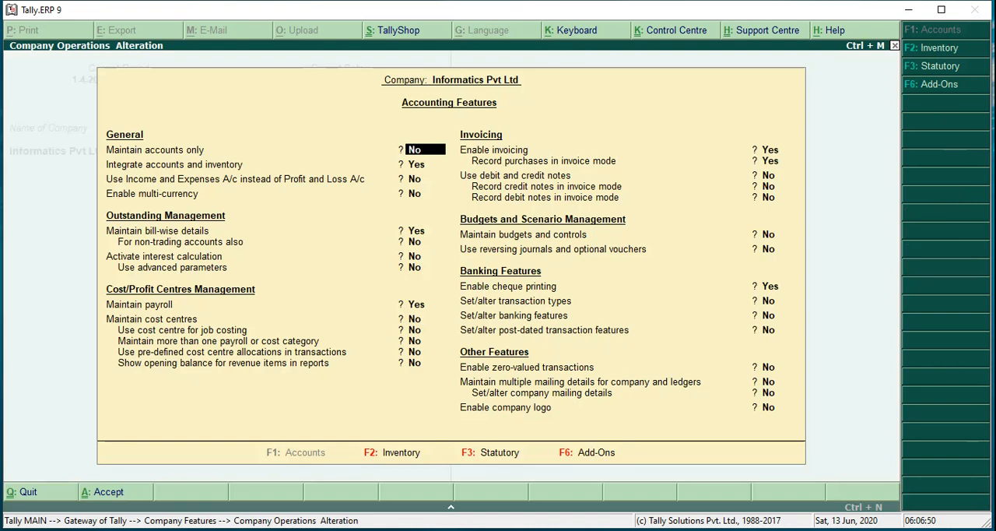
pyautogui.write('y')
pyautogui.press('Return')
pyautogui.press('Return')
pyautogui.press('Return')
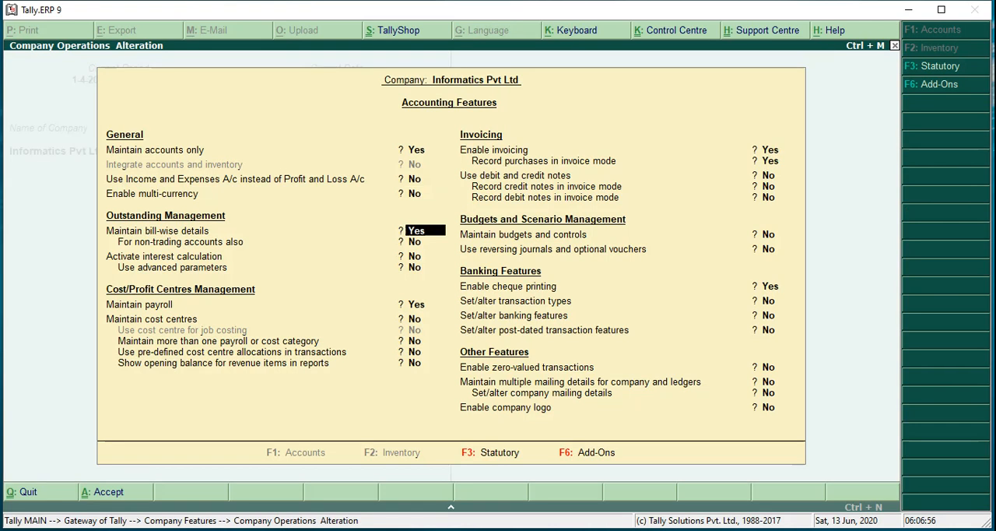
pyautogui.press('Return')
pyautogui.press('Return')
pyautogui.press('Return')
pyautogui.press('Return')
pyautogui.press('Return')
pyautogui.press('Return')
pyautogui.press('Return')
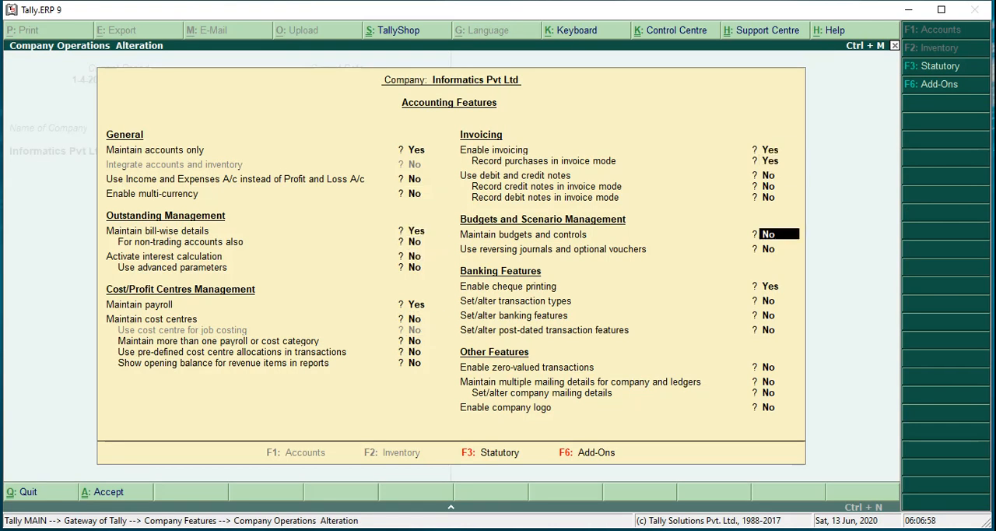
pyautogui.press('Return')
pyautogui.press('Return')
pyautogui.press('Return')
pyautogui.press('Return')
pyautogui.press('Return')
pyautogui.press('Return')
pyautogui.press('Return')
pyautogui.press('Return')
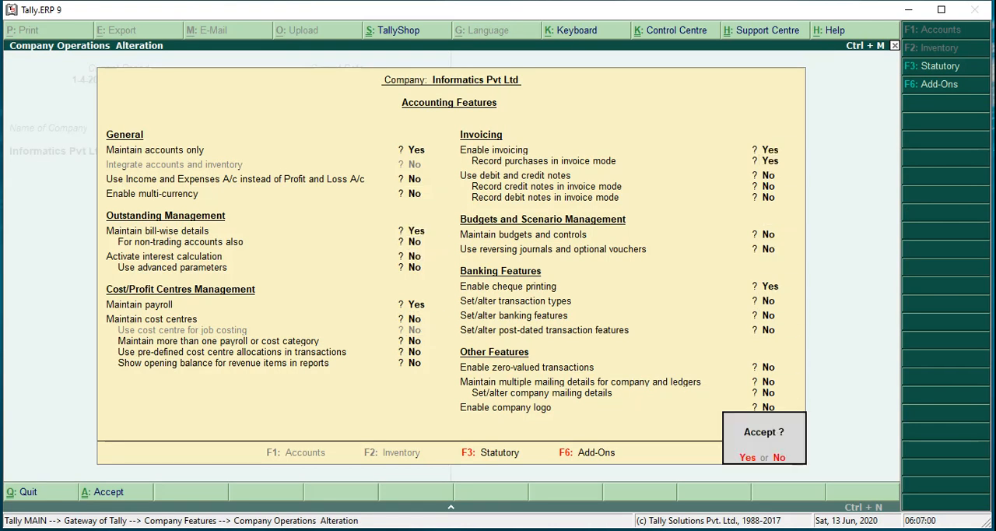
pyautogui.press('Return')
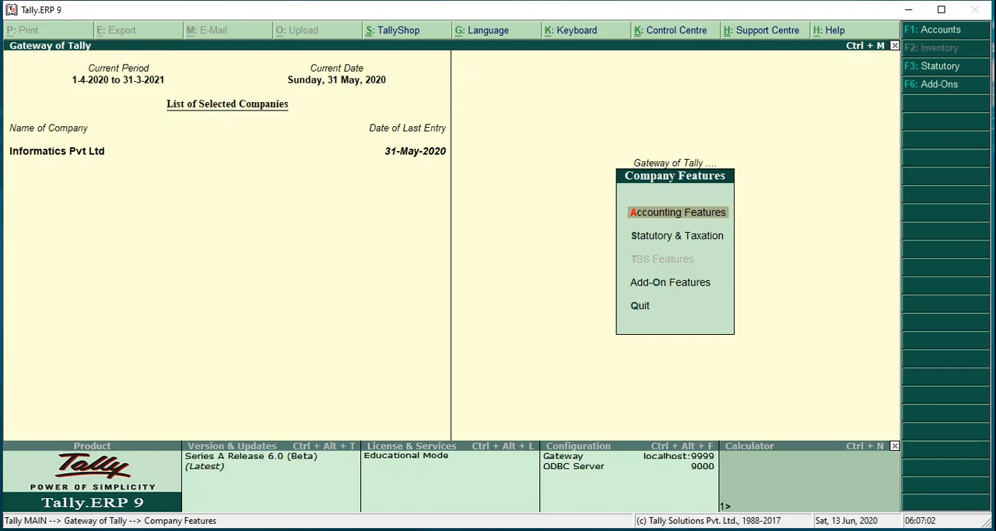
pyautogui.press('Escape')
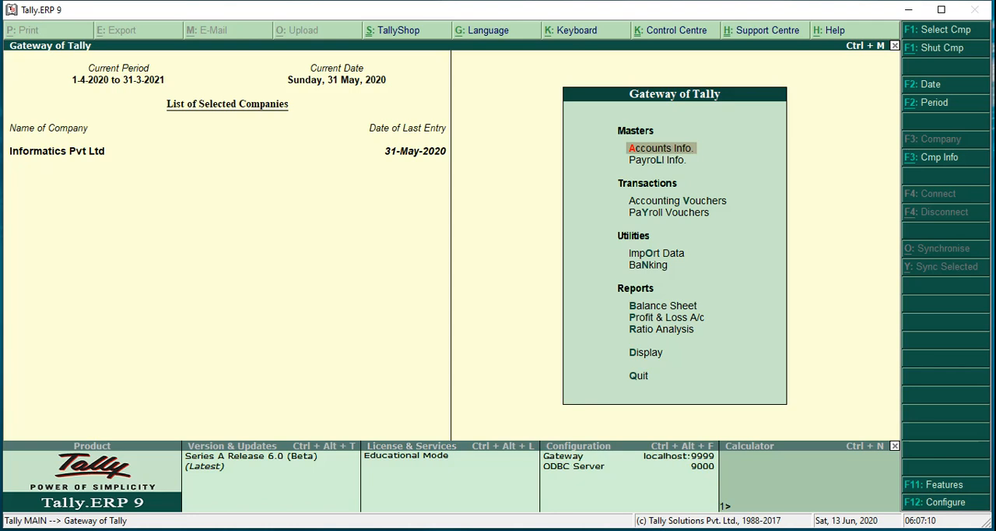
# Examine the Masters, Transactions, Utilities and Reports entries of the Gateway of Tally in accounts-only mode
pyautogui.press('Down')
pyautogui.press('Down')
pyautogui.press('Down')
pyautogui.press('Up')
pyautogui.press('Up')
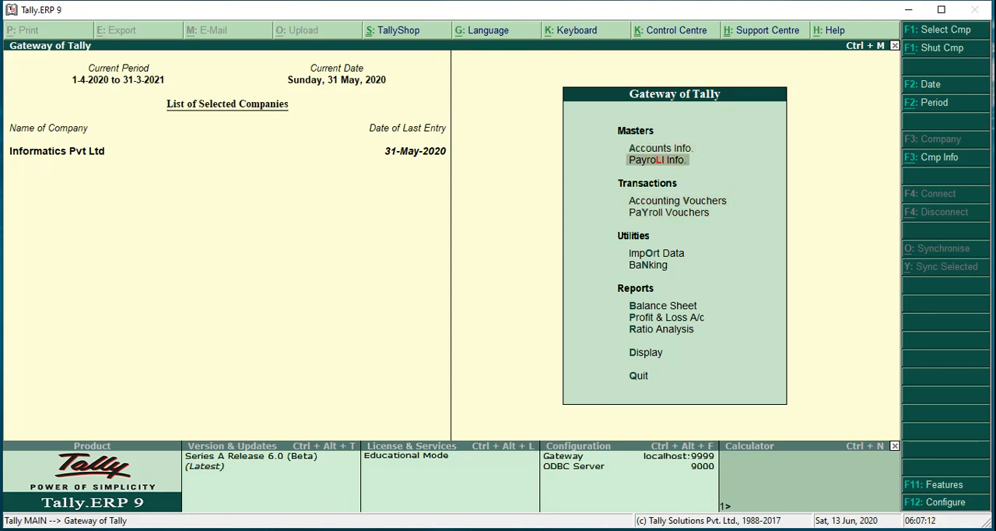
pyautogui.press('Up')
pyautogui.press('Down')
pyautogui.press('Up')
pyautogui.press('Down')
pyautogui.press('Down')
pyautogui.press('Down')
pyautogui.press('Down')
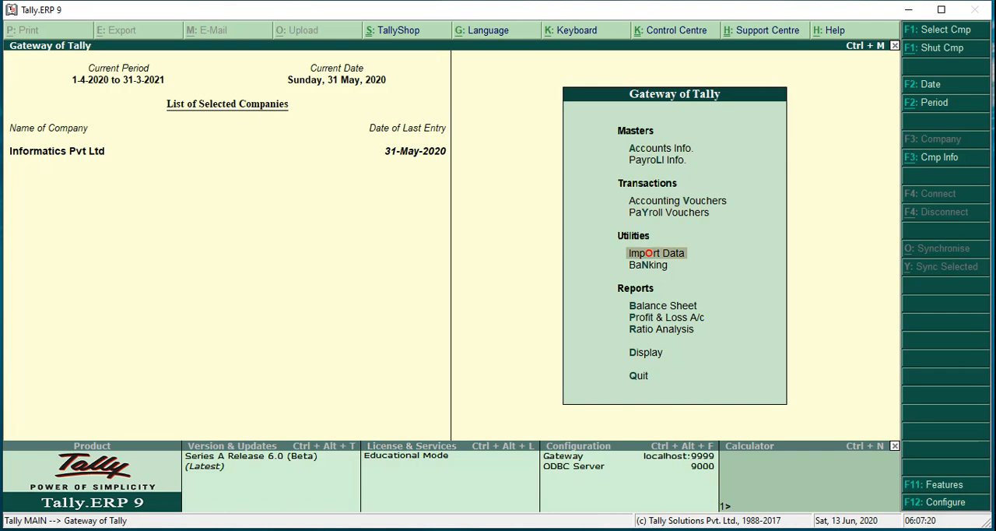
pyautogui.press('Down')
pyautogui.press('Down')
pyautogui.press('Down')
pyautogui.press('Down')
pyautogui.press('Down')
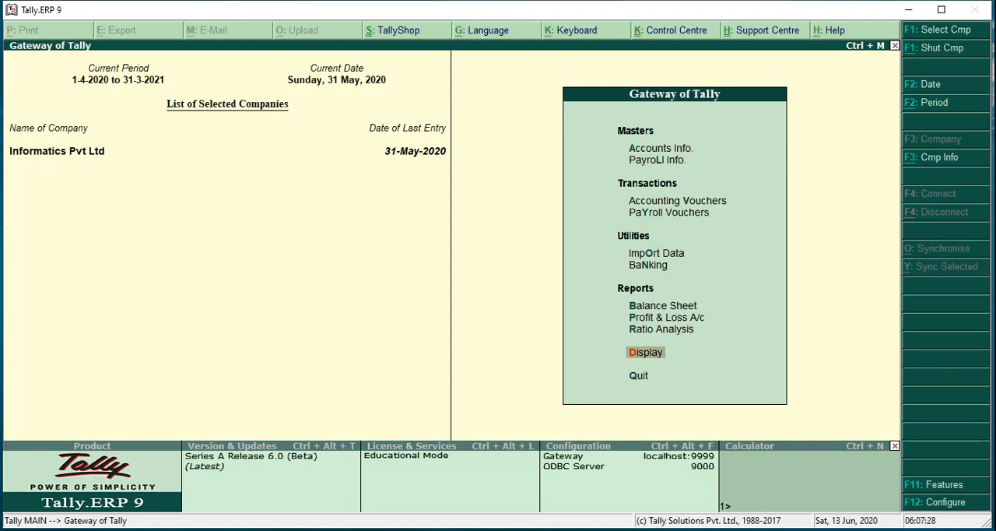
# Set Maintain accounts only to No in the Accounting Features, accept, and return to the Gateway of Tally
pyautogui.press('F11')
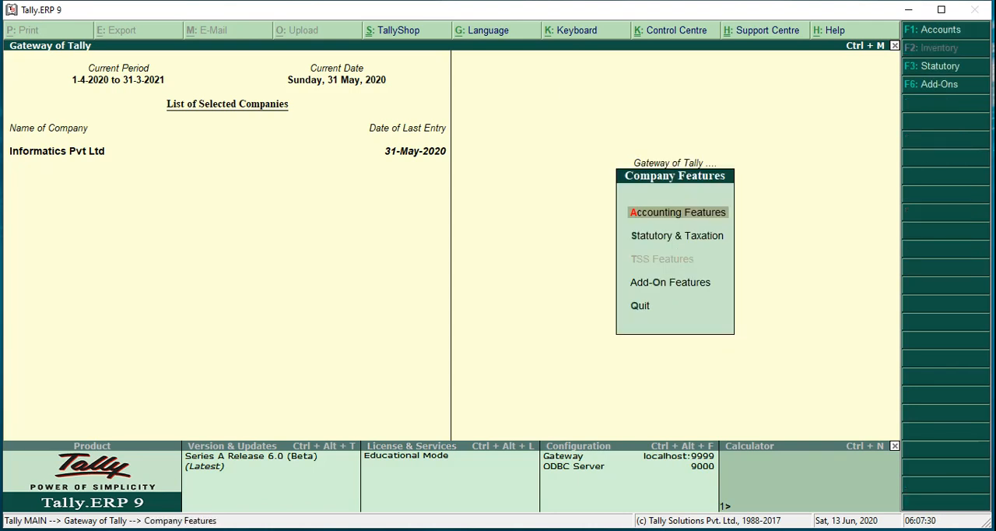
pyautogui.press('Return')
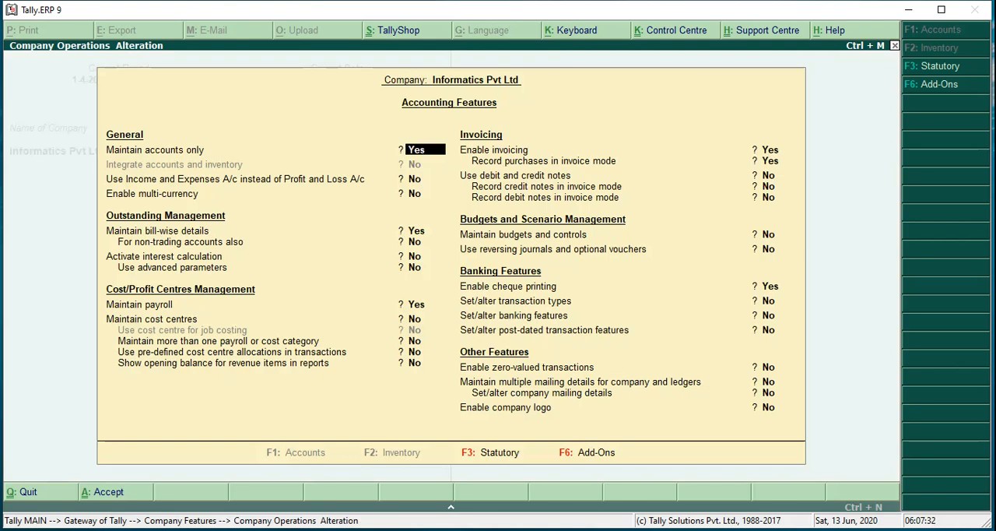
pyautogui.write('n')
pyautogui.press('Return')
pyautogui.press('Return')
pyautogui.press('Return')
pyautogui.press('Return')
pyautogui.press('Return')
pyautogui.press('Return')
pyautogui.press('Return')
pyautogui.press('Return')
pyautogui.press('Return')
pyautogui.press('Return')
pyautogui.press('Return')
pyautogui.press('Return')
pyautogui.press('Return')
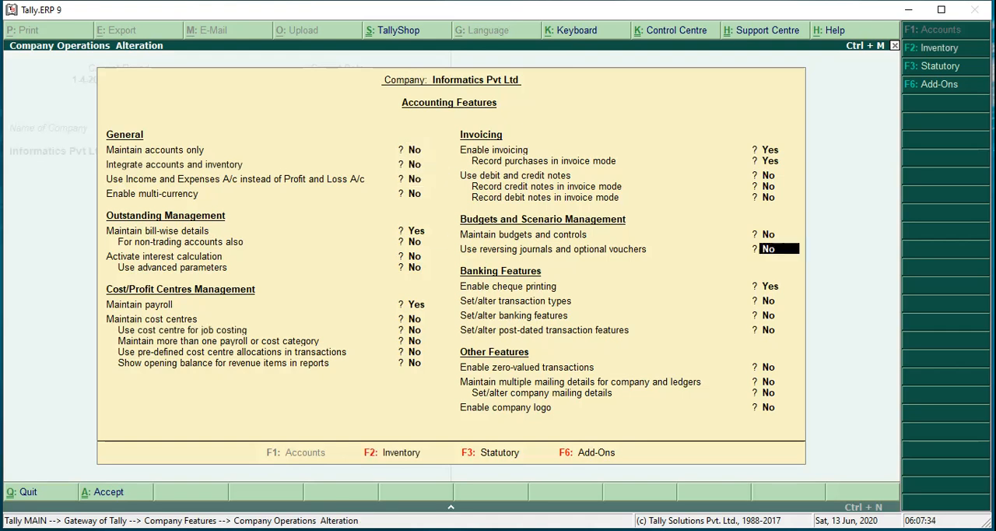
pyautogui.press('Return')
pyautogui.press('Return')
pyautogui.press('Return')
pyautogui.press('Return')
pyautogui.press('Return')
pyautogui.press('Return')
pyautogui.press('Return')
pyautogui.press('Return')
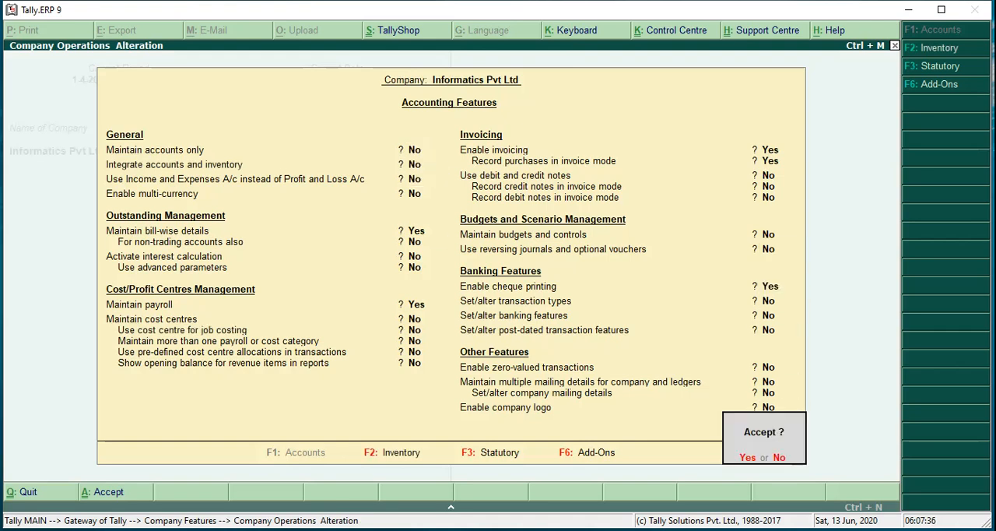
pyautogui.press('Return')
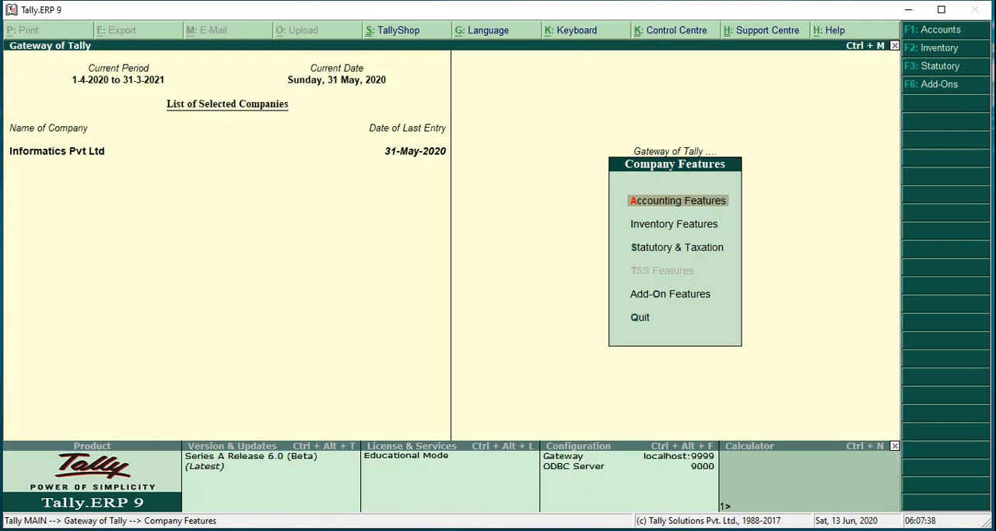
pyautogui.press('Escape')
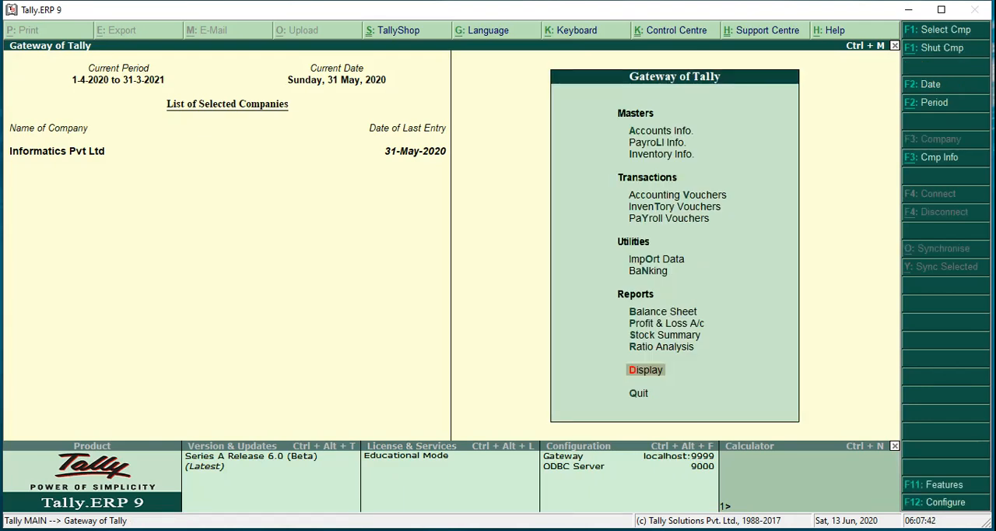
# Review the first General options of the Accounting Features, including Integrate accounts and inventory, and quit without saving
pyautogui.press('F11')
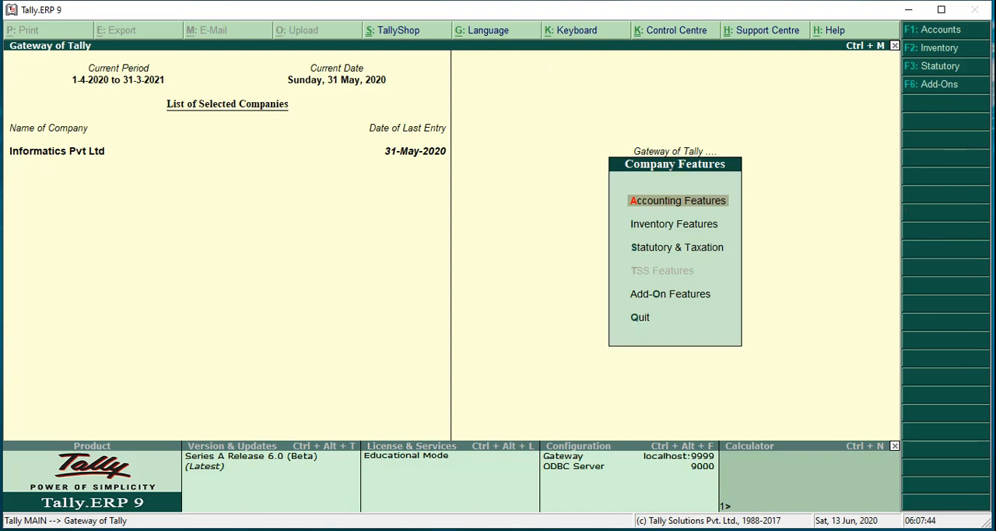
pyautogui.press('Return')
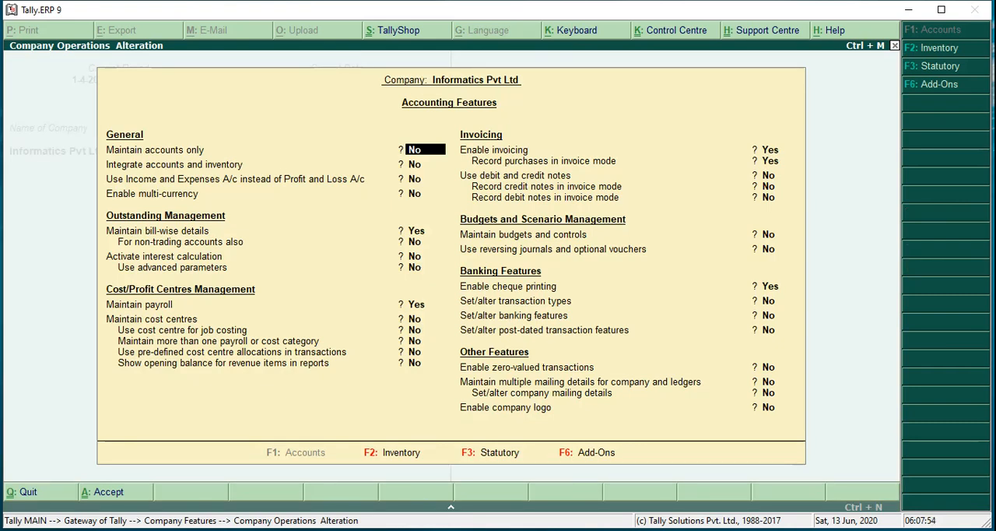
pyautogui.press('Return')
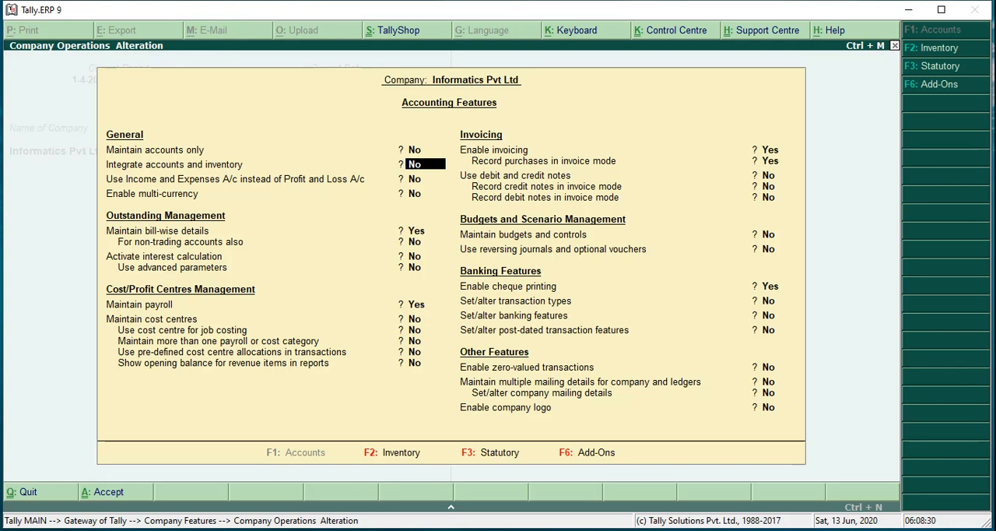
pyautogui.press('Return')
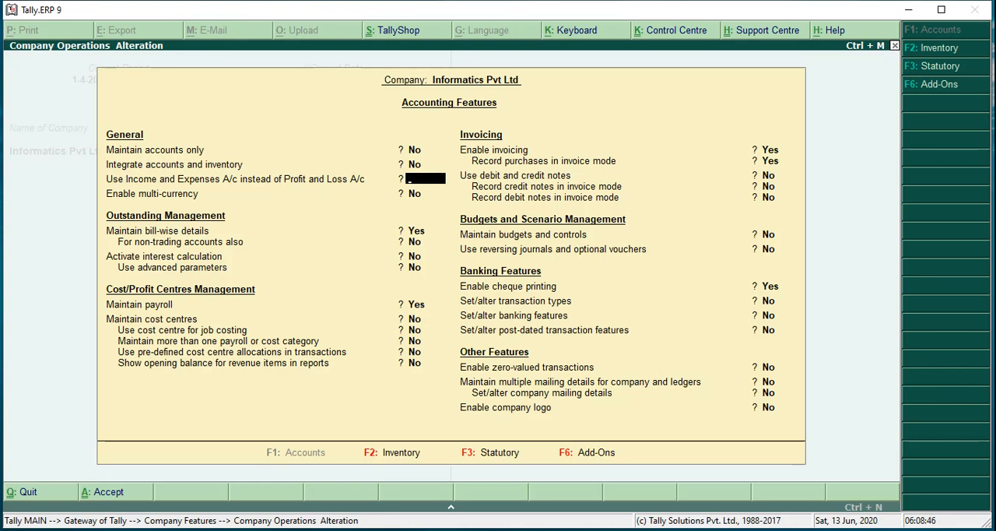
pyautogui.press('Escape')
pyautogui.press('y')
pyautogui.press('Escape')
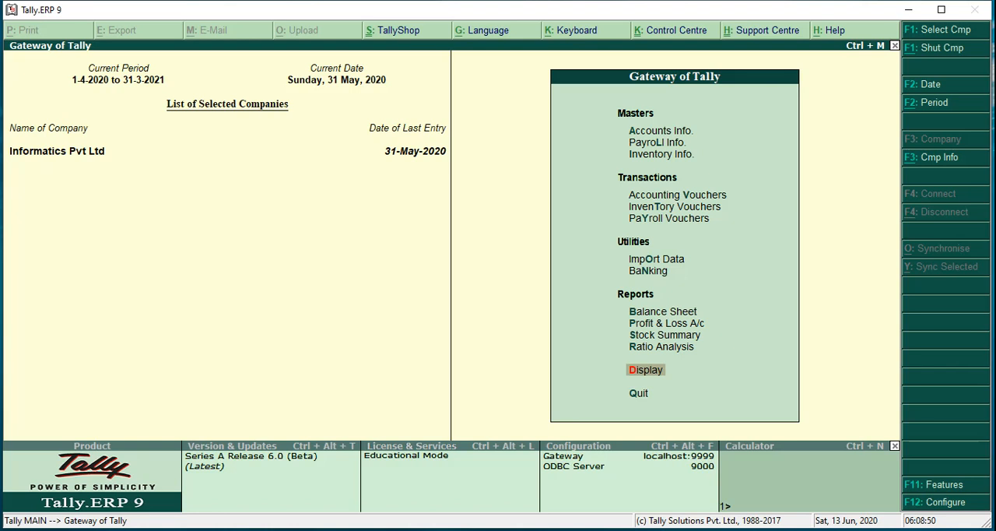
# View the Profit & Loss A/c report of the company and return to the Gateway of Tally
pyautogui.press('Up')
pyautogui.press('Up')
pyautogui.press('Up')
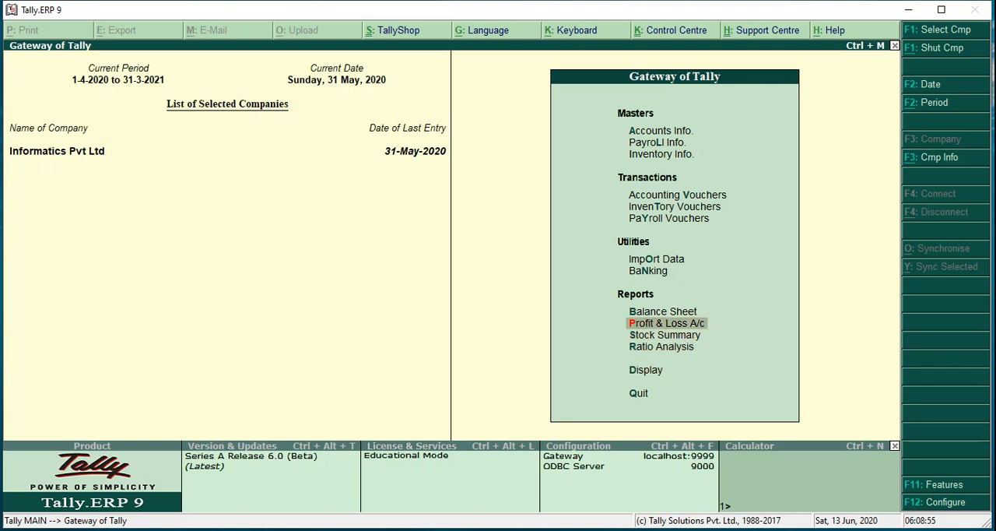
pyautogui.press('Return')
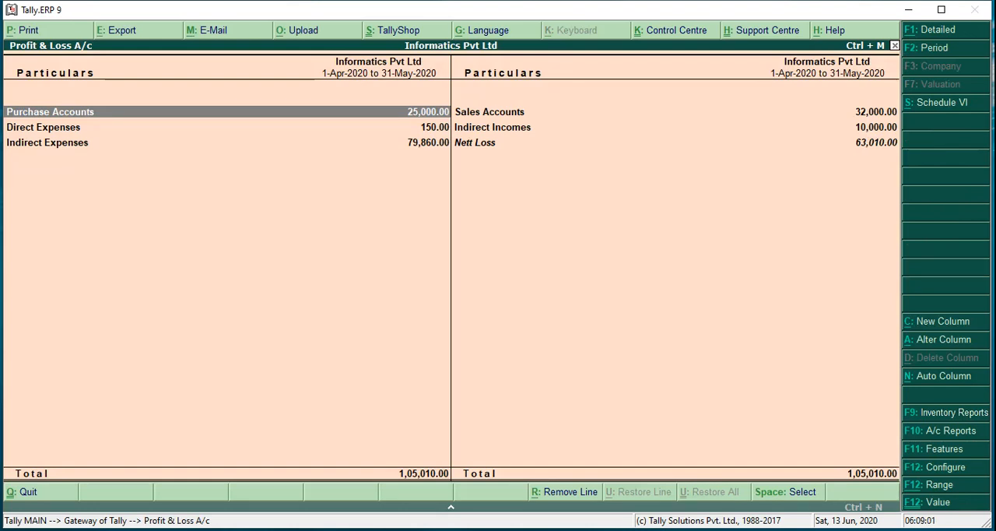
pyautogui.press('Escape')
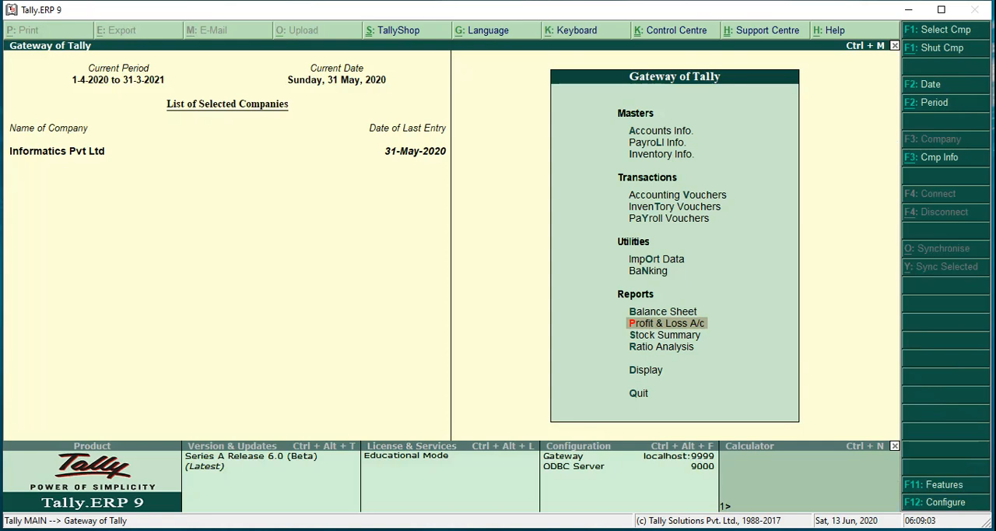
# In the company's Accounting Features, set Use Income and Expenses A/c instead of Profit and Loss A/c to Yes
pyautogui.press('F11')
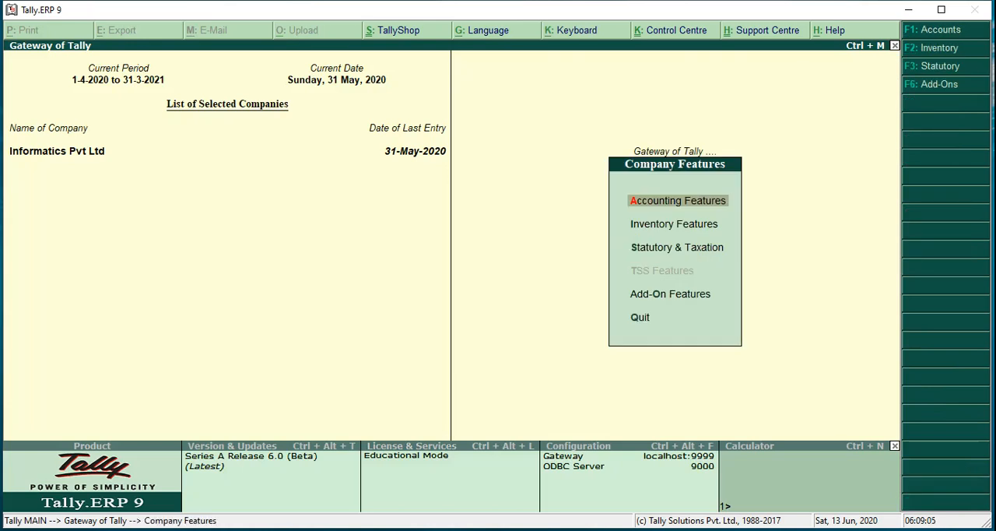
pyautogui.press('Return')
pyautogui.press('Return')
pyautogui.press('Return')
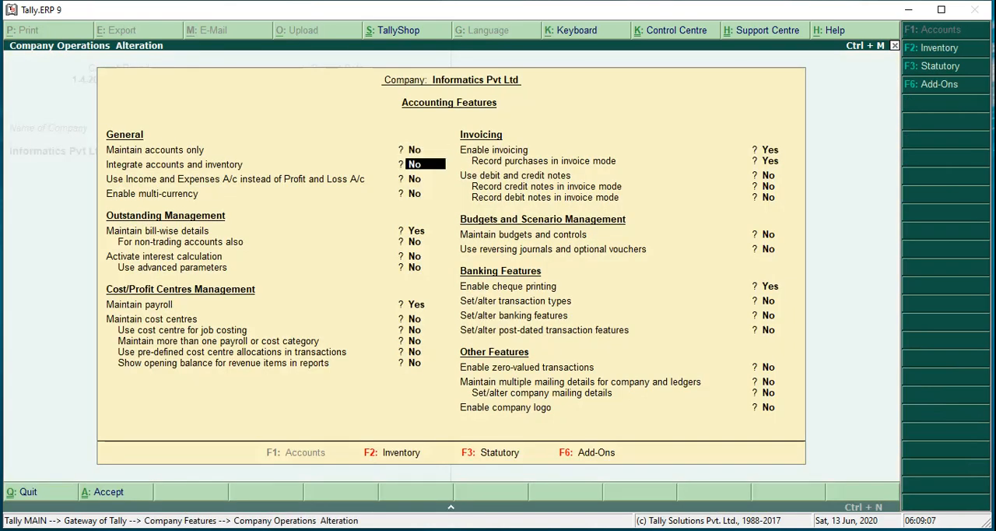
pyautogui.write('y')
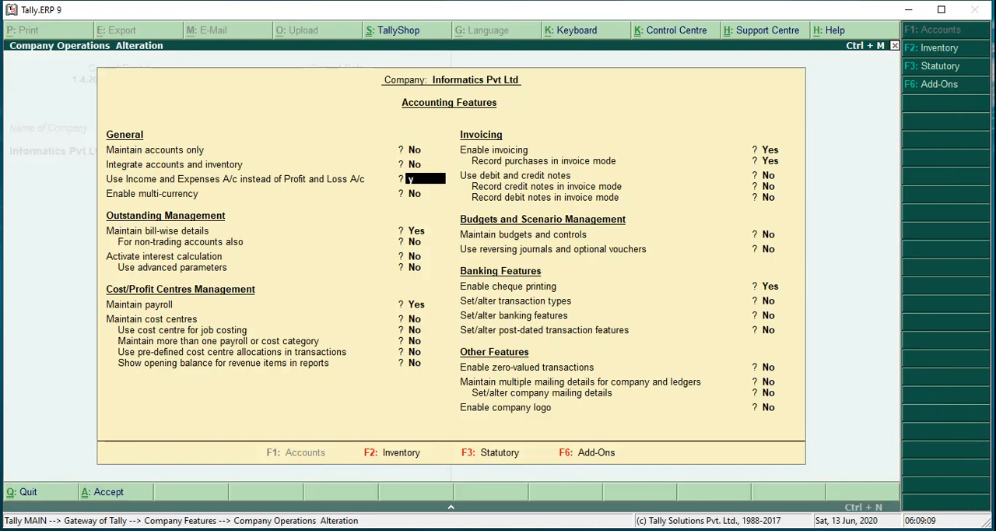
pyautogui.press('Return')
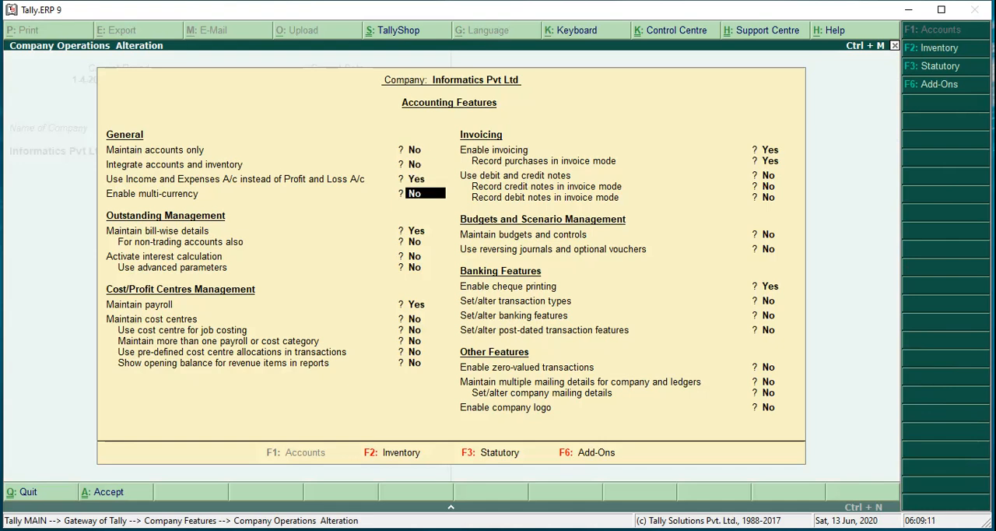
# Keep the remaining Accounting Features as they are, accept the alteration and return to the Gateway of Tally
pyautogui.press('Return')
pyautogui.press('Return')
pyautogui.press('Return')
pyautogui.press('Return')
pyautogui.press('Return')
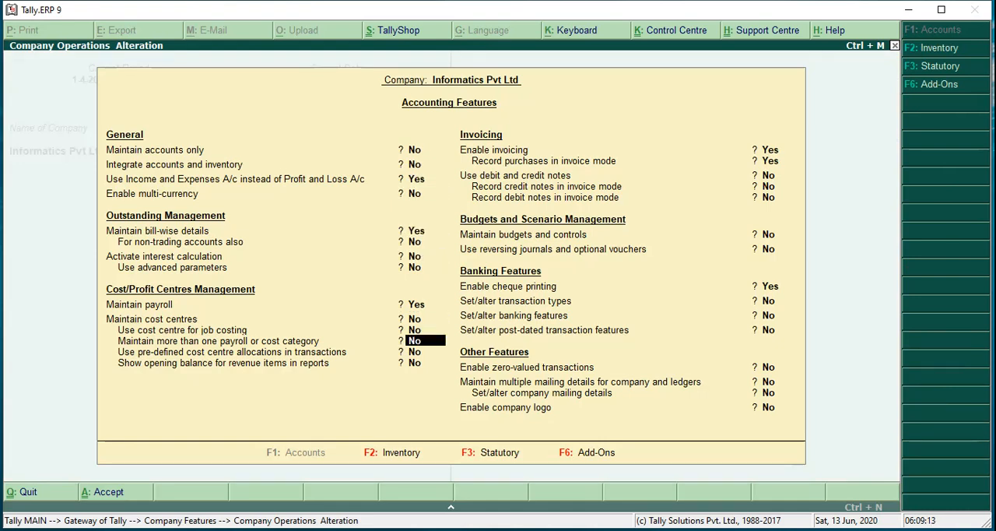
pyautogui.press('Return')
pyautogui.press('Return')
pyautogui.press('Return')
pyautogui.press('Return')
pyautogui.press('Return')
pyautogui.press('Return')
pyautogui.press('Return')
pyautogui.press('Return')
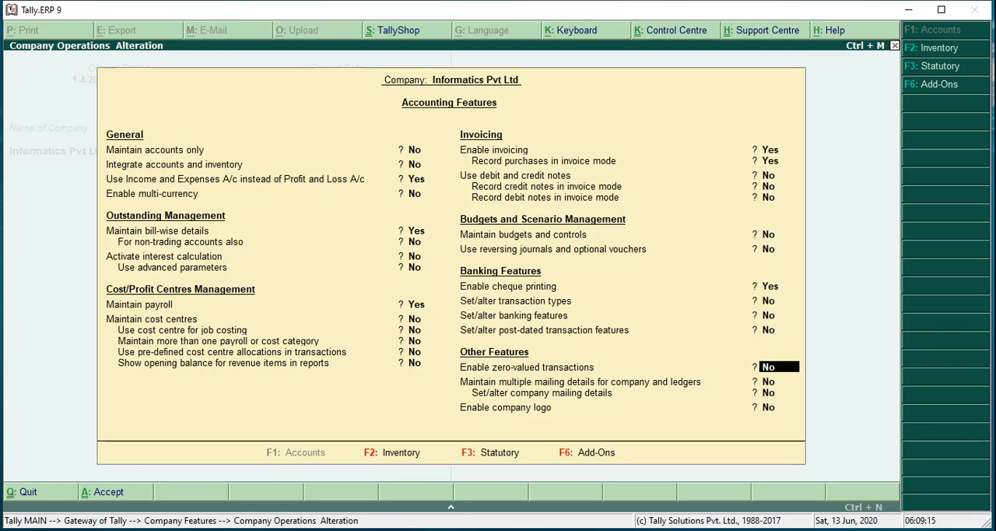
pyautogui.press('Return')
pyautogui.press('Return')
pyautogui.press('Return')
pyautogui.press('y')
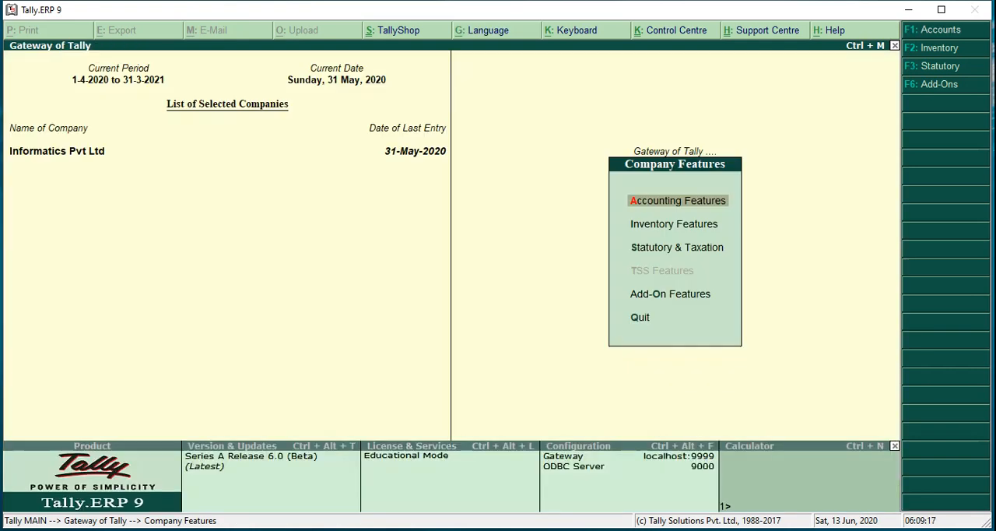
pyautogui.press('Escape')
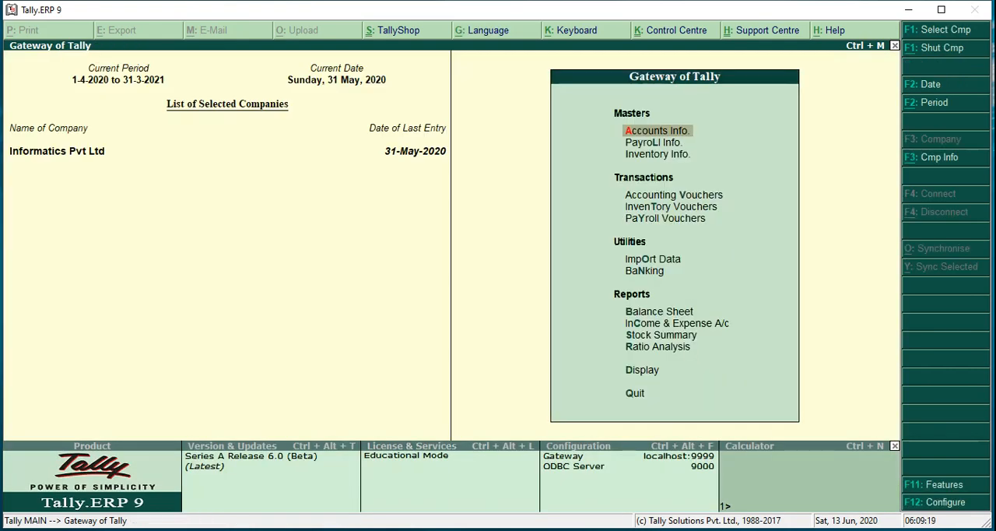
# View the Income & Expense A/c report of the company and return to the Gateway of Tally
pyautogui.press('Down')
pyautogui.press('Down')
pyautogui.press('Down')
pyautogui.press('Down')
pyautogui.press('Down')
pyautogui.press('Down')
pyautogui.press('Down')
pyautogui.press('Down')
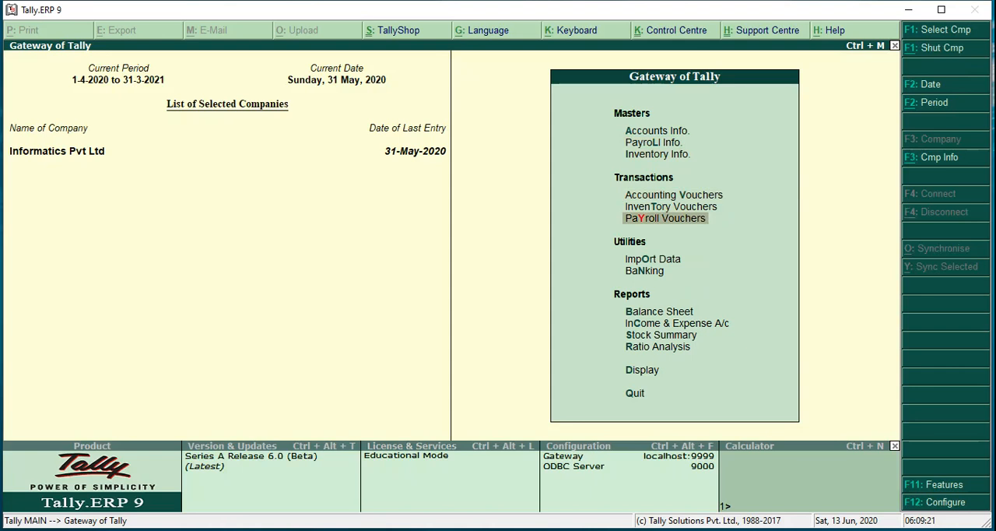
pyautogui.press('Down')
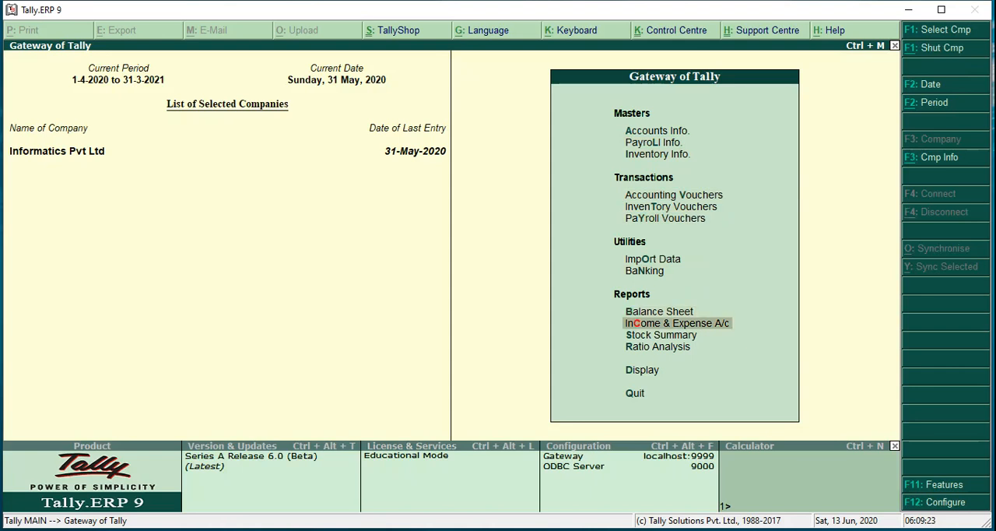
pyautogui.press('Return')
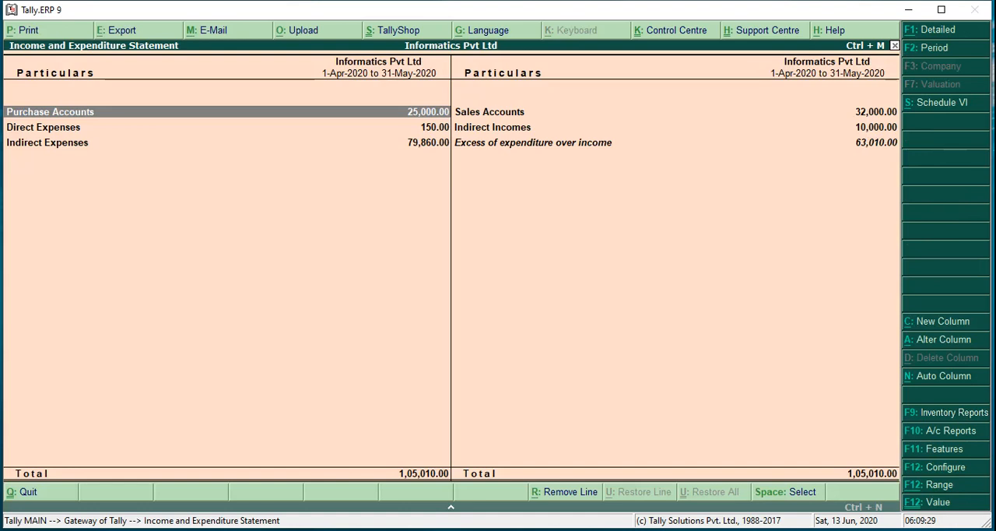
pyautogui.press('Escape')
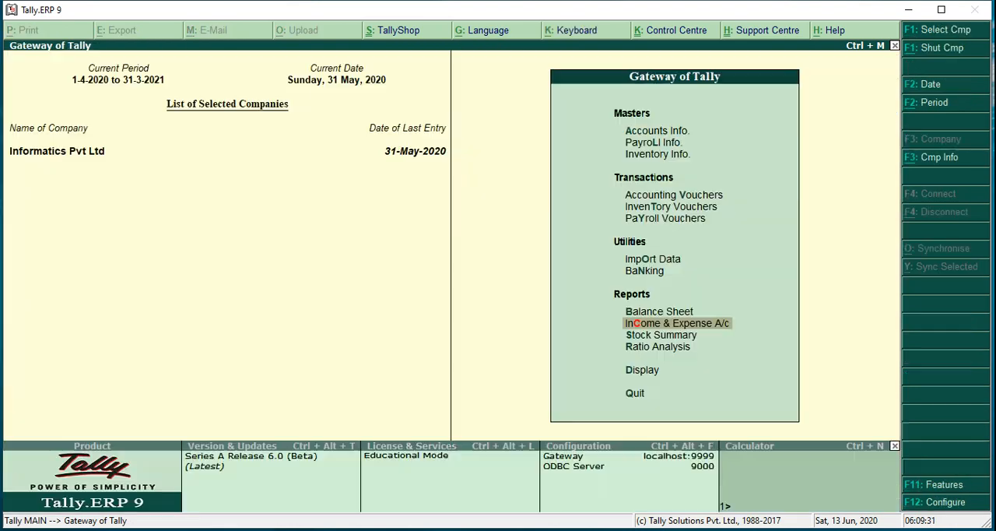
# Reopen the Accounting Features and review the General options up to Use Income and Expenses A/c instead of Profit and Loss A/c
pyautogui.press('F11')
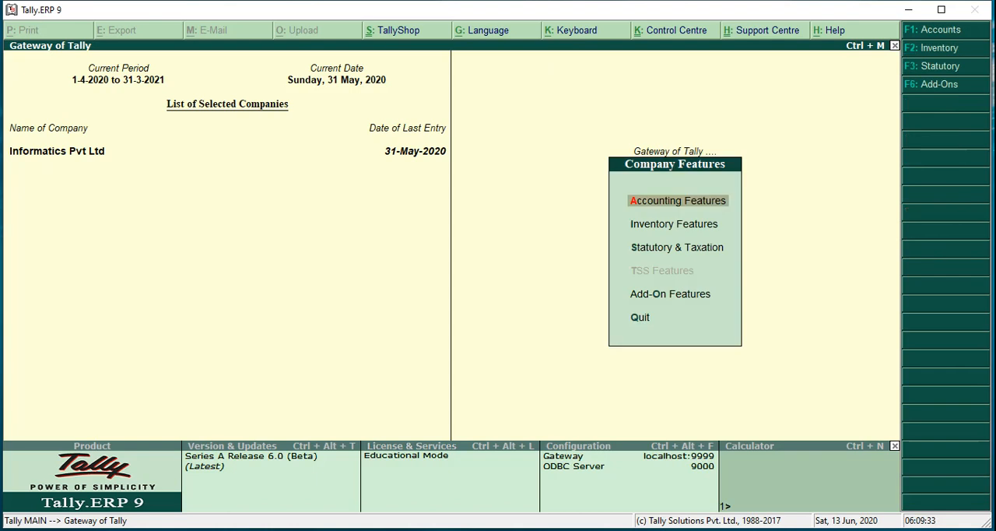
pyautogui.press('Return')
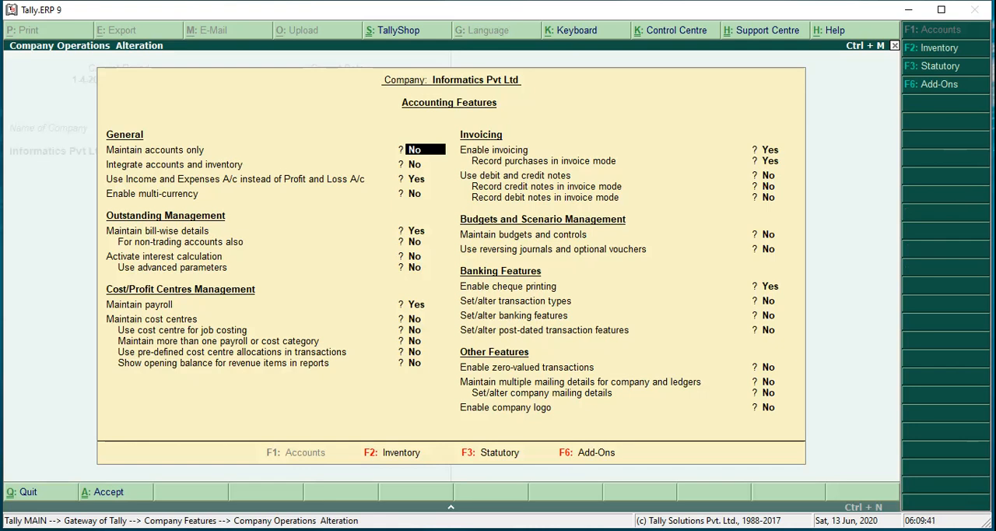
pyautogui.press('Return')
pyautogui.press('Return')
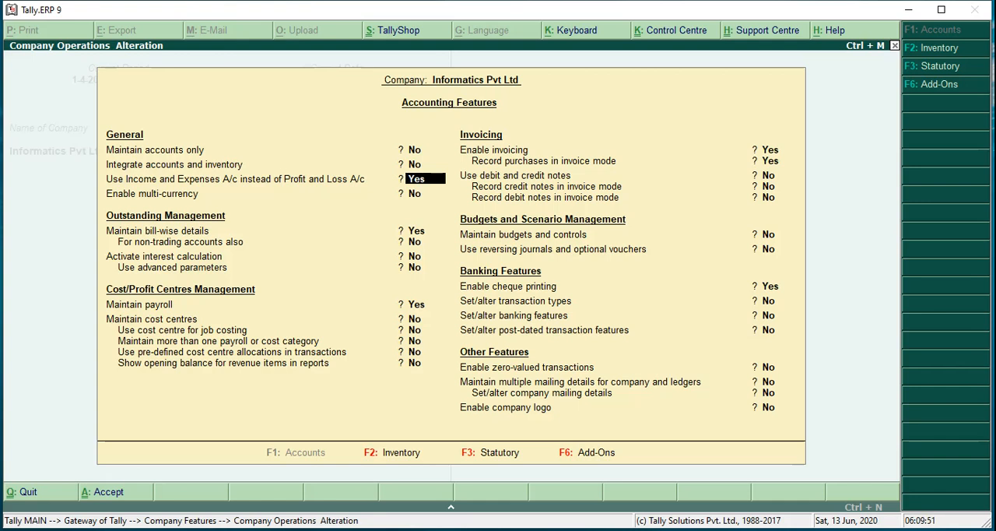
pyautogui.click(835, 530)
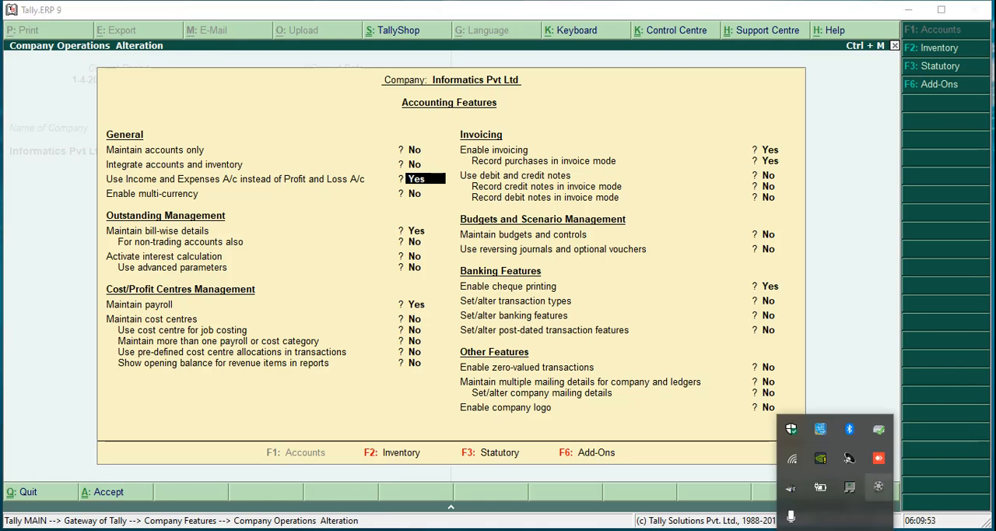
pyautogui.click(879, 487)
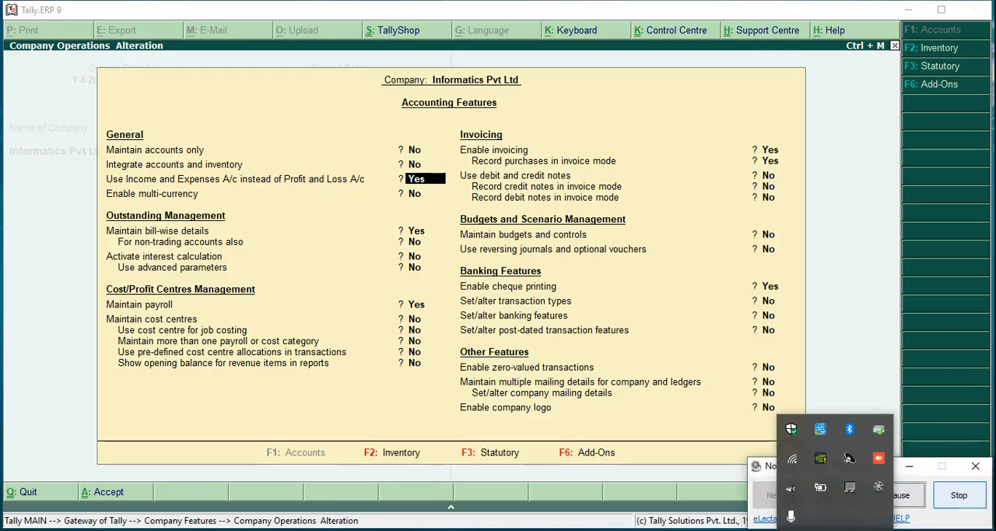